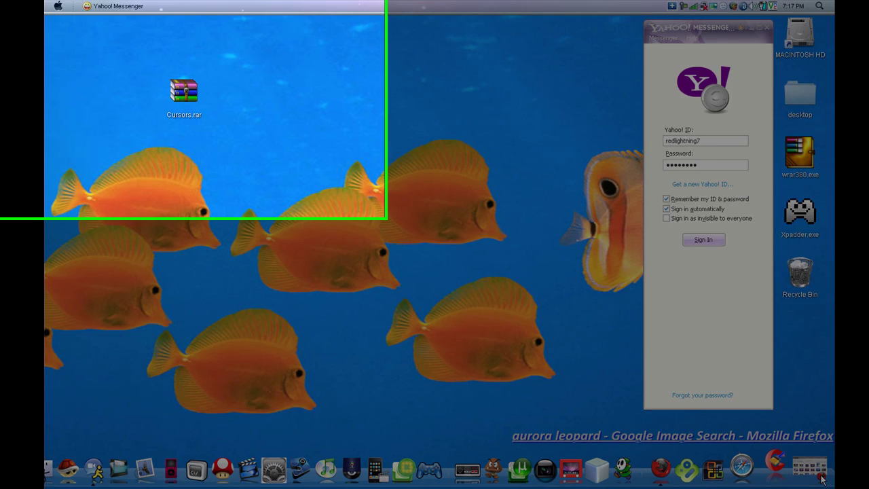
- Bring Firefox forward and open the full-size 2560x1600 leopard_aurora.jpg from the aurora leopard image results
click(677, 464)
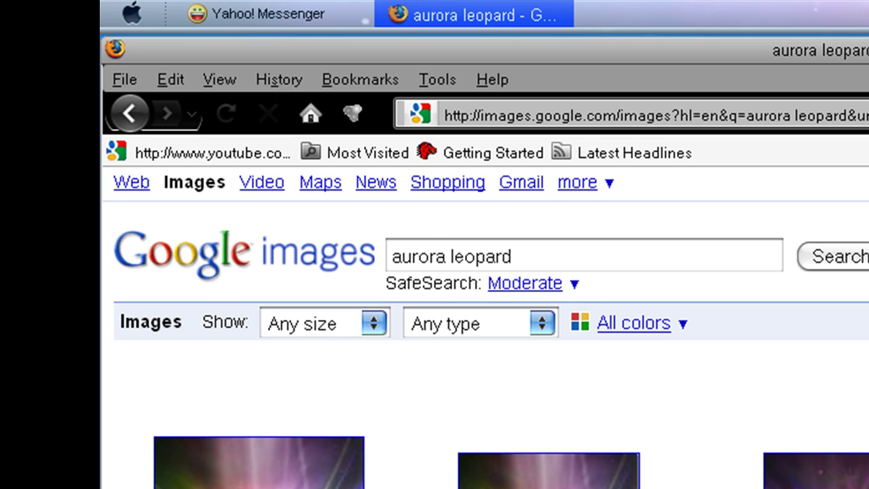
scroll(475, 305, down, 10)
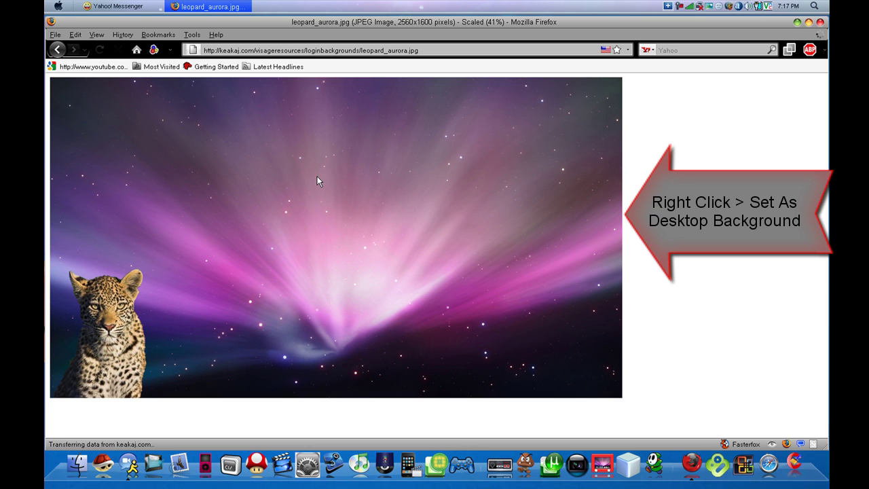
- Set leopard_aurora.jpg as the stretched desktop background and close the Firefox window
right_click(426, 164)
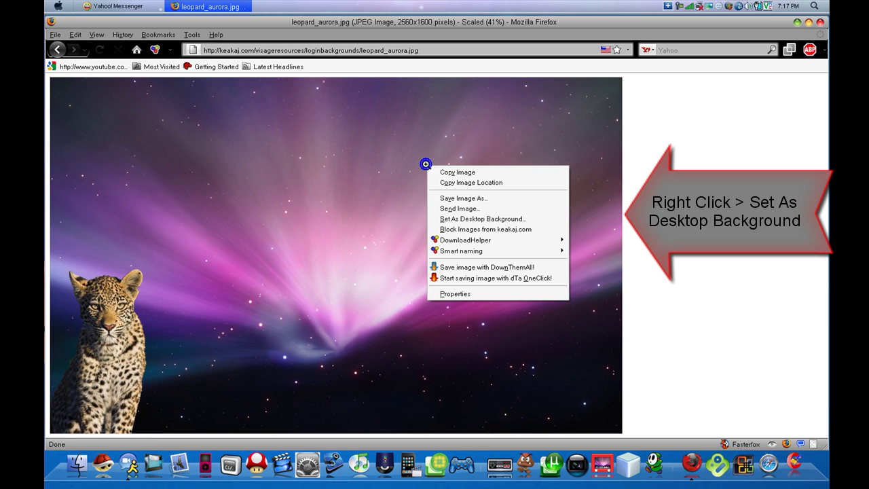
click(480, 219)
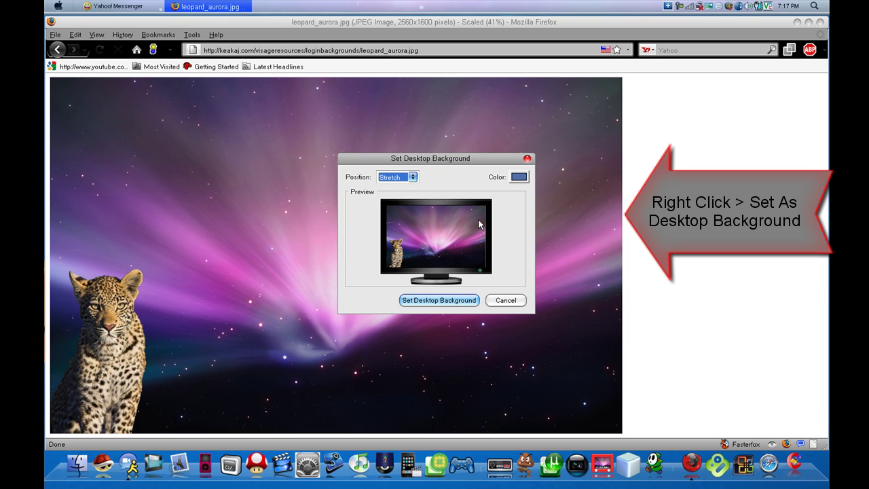
click(442, 301)
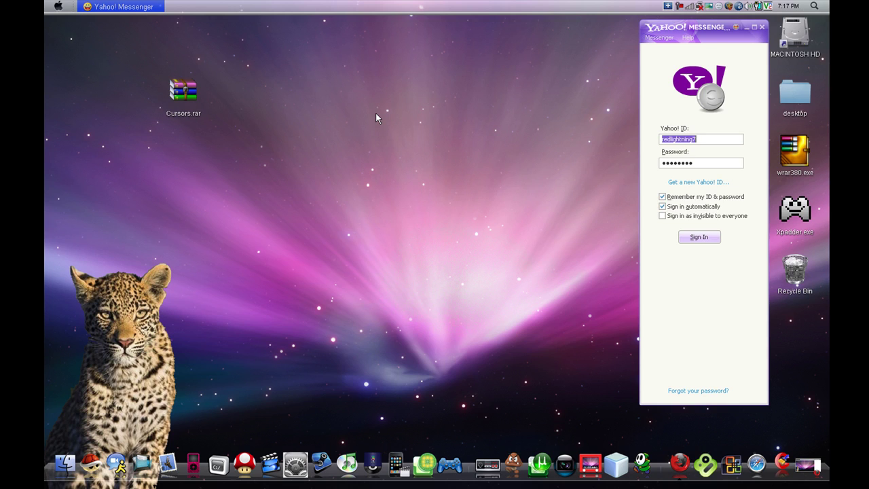
click(797, 22)
- Load the uploading.com Cursors.rar page in Firefox from the pasted link
click(812, 461)
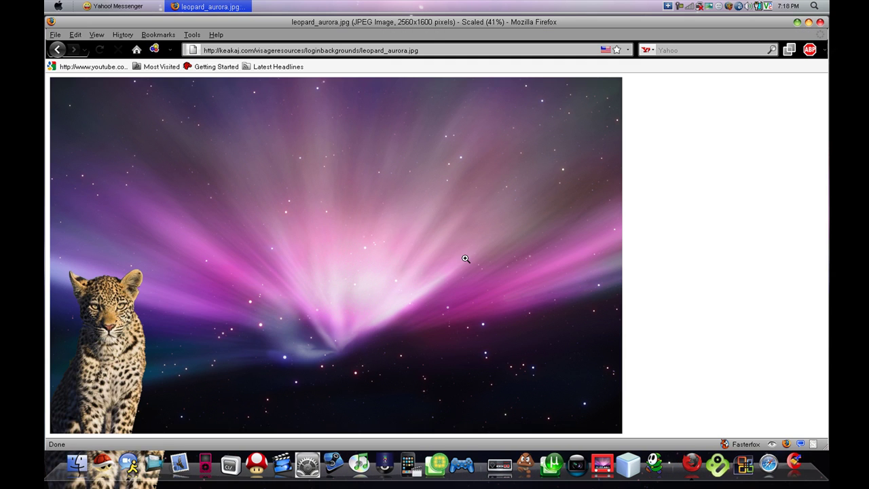
click(372, 51)
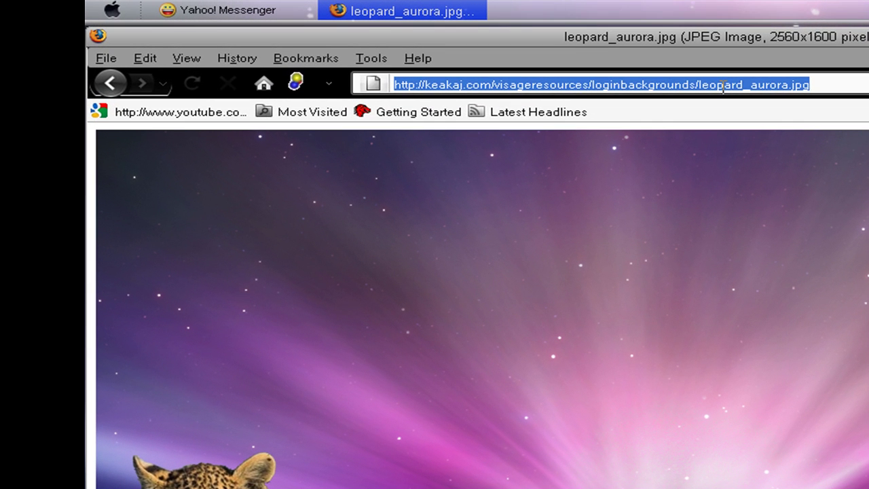
text(http://uploading.com/files/B3YESFSO/Cursors.rar.html)
key(Return)
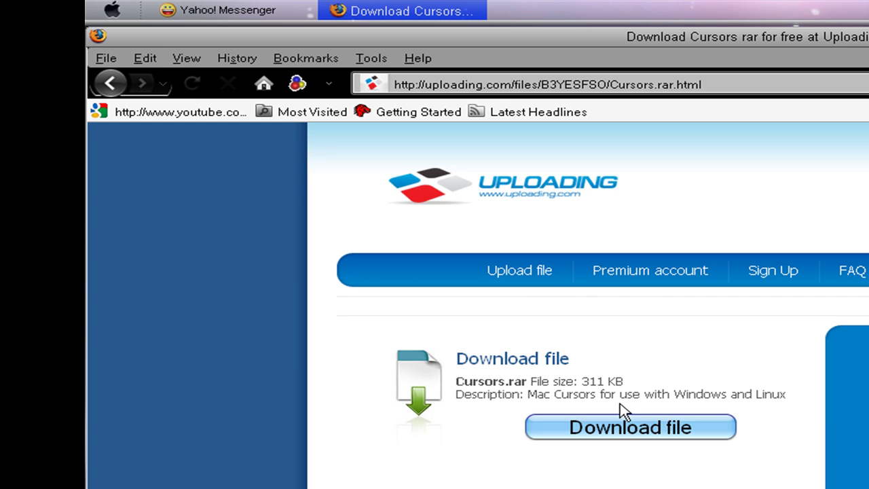
- Start the free download countdown for the 311 KB Cursors.rar file
drag(582, 381, 632, 381)
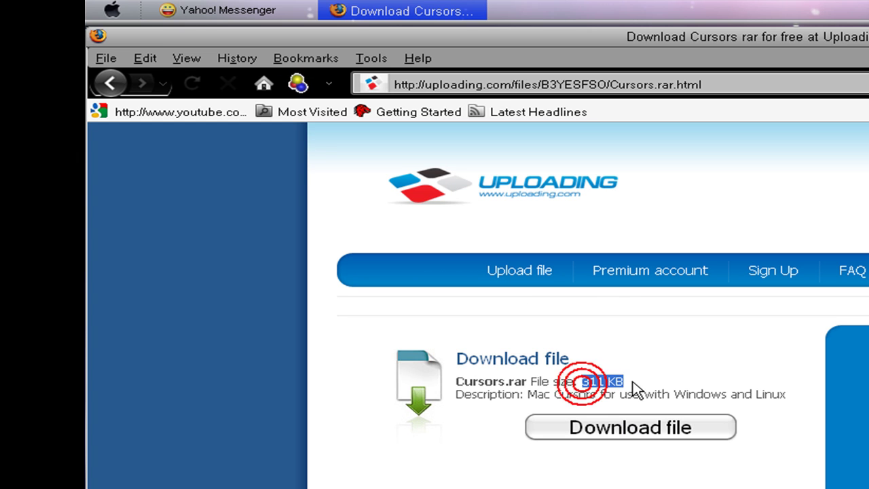
click(595, 426)
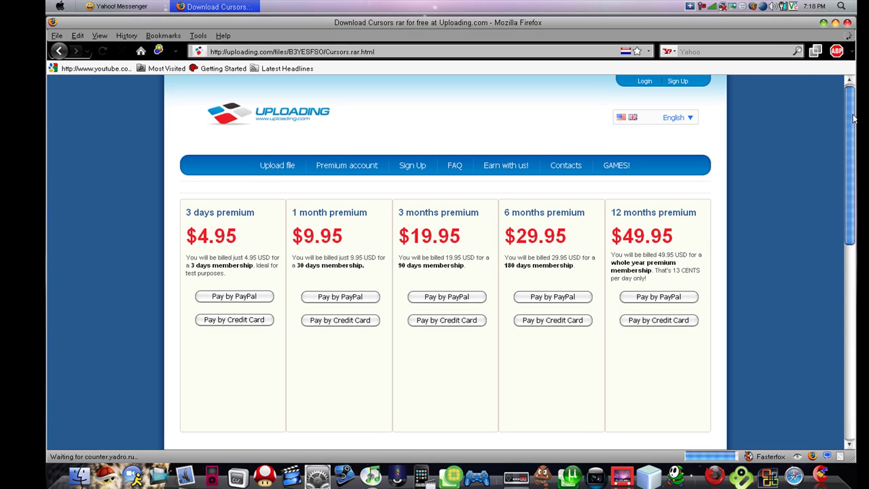
scroll(813, 130, down, 2)
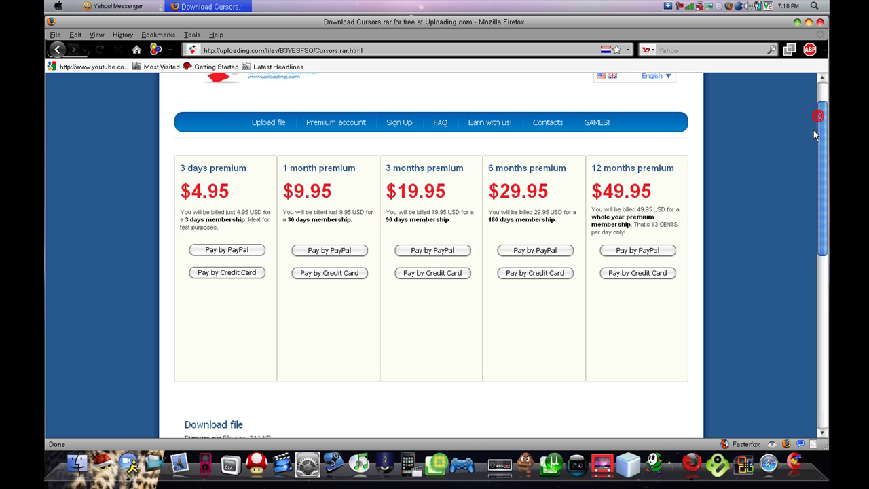
drag(813, 131, 800, 221)
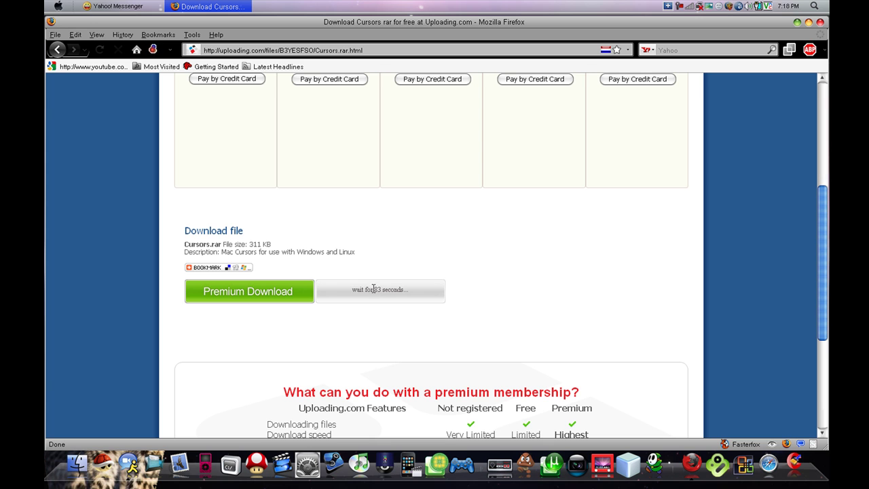
- Close Firefox and use Extract Here on the desktop Cursors.rar to create a Cursors folder
click(819, 22)
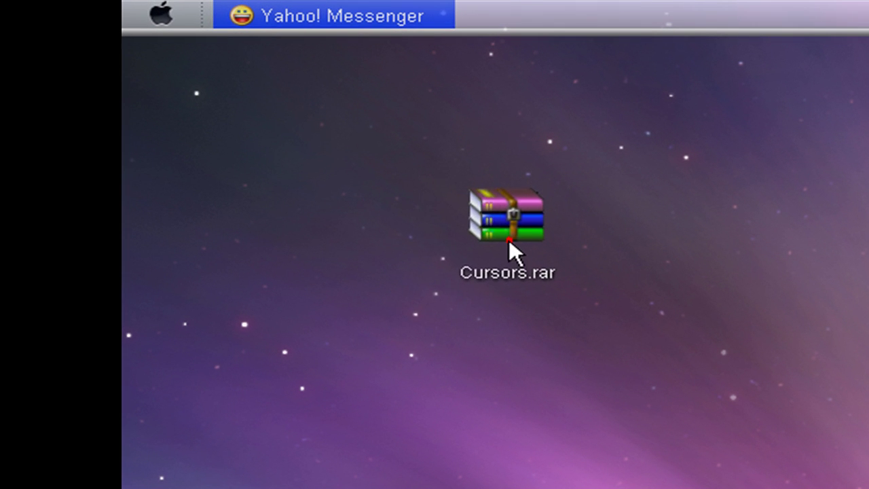
drag(184, 100, 163, 110)
drag(450, 268, 469, 321)
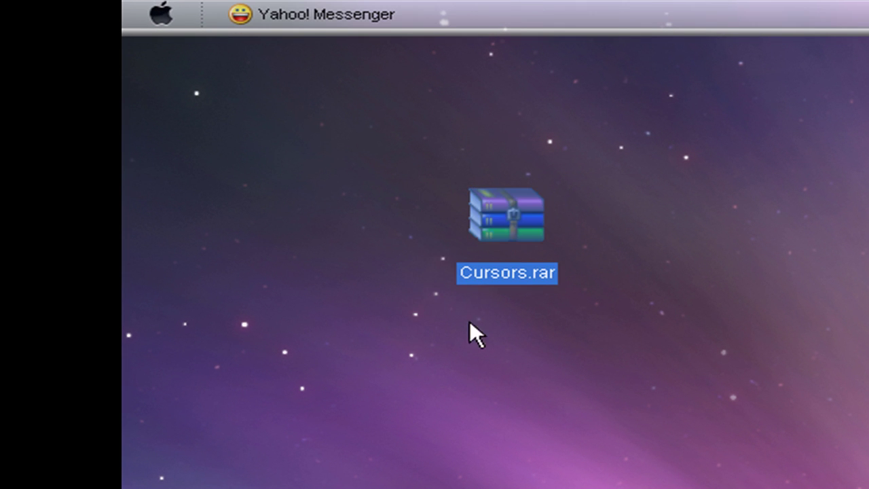
click(547, 335)
double_click(510, 231)
right_click(510, 231)
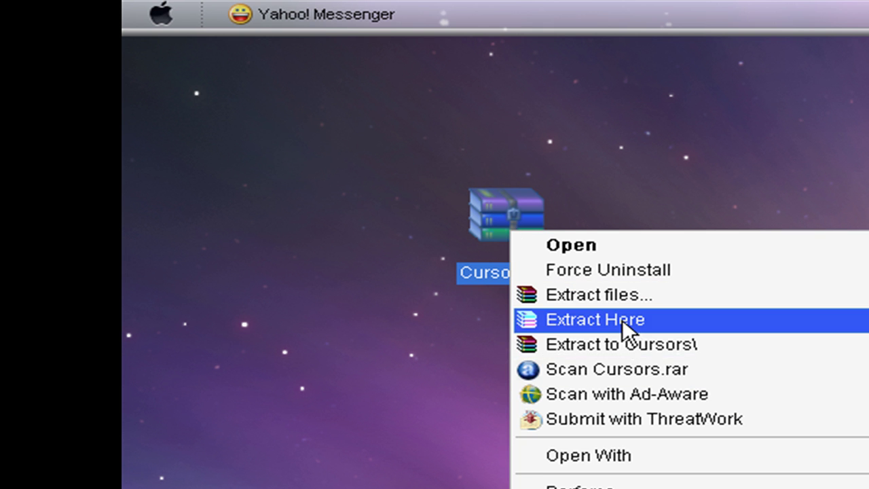
click(622, 319)
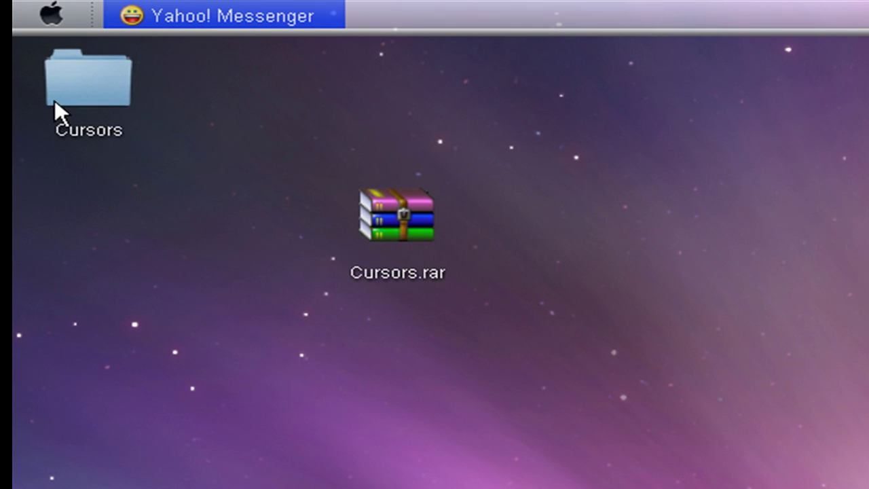
- Move the Cursors folder lower, browse its .cur and .ani files, then close its window
drag(59, 101, 214, 387)
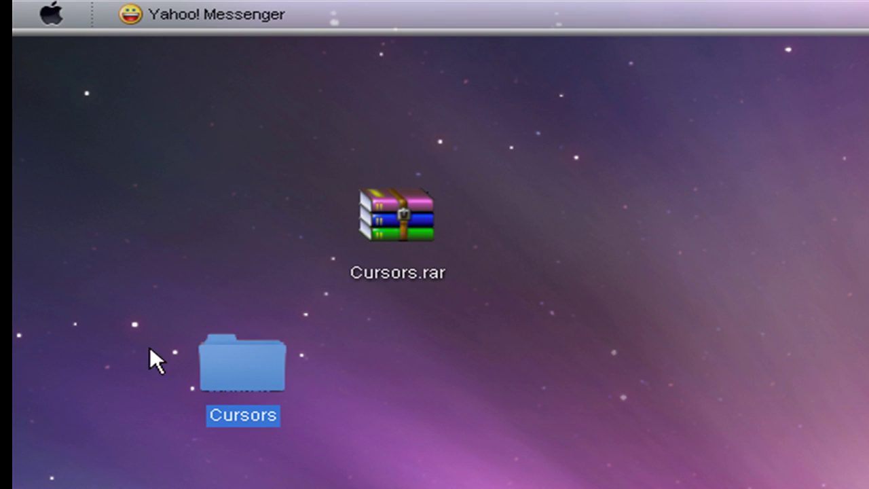
double_click(251, 382)
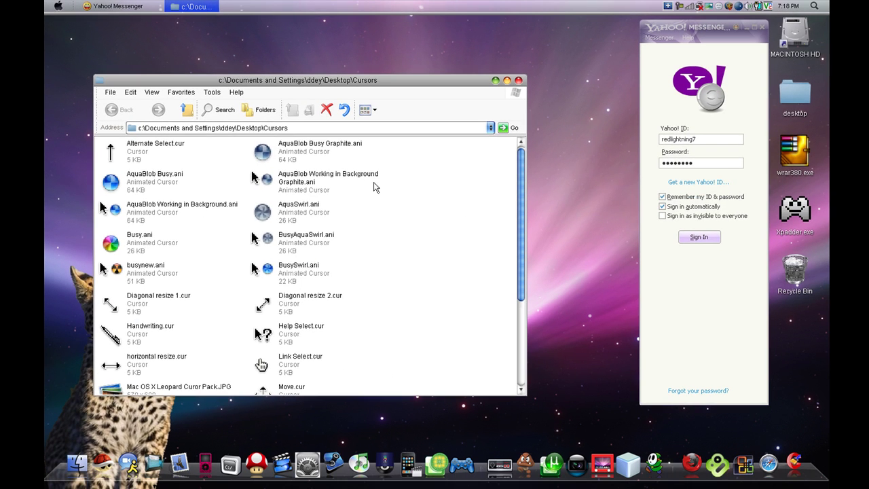
scroll(513, 275, down, 3)
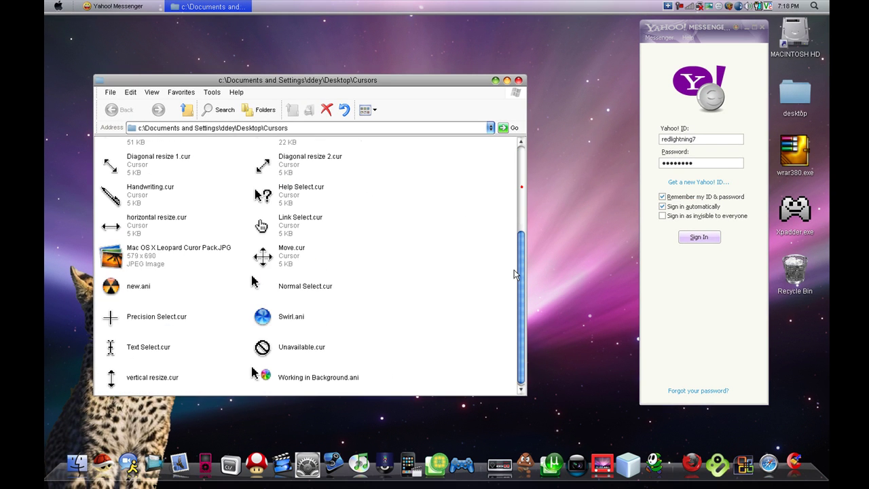
click(521, 186)
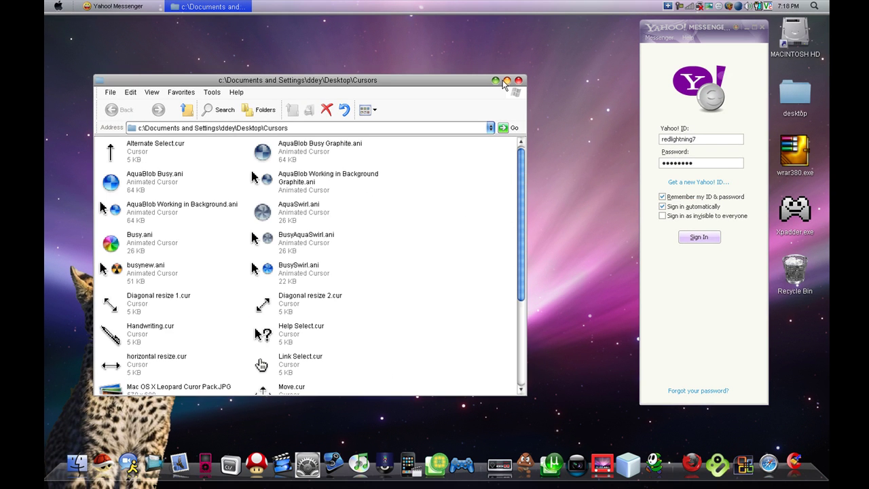
click(517, 81)
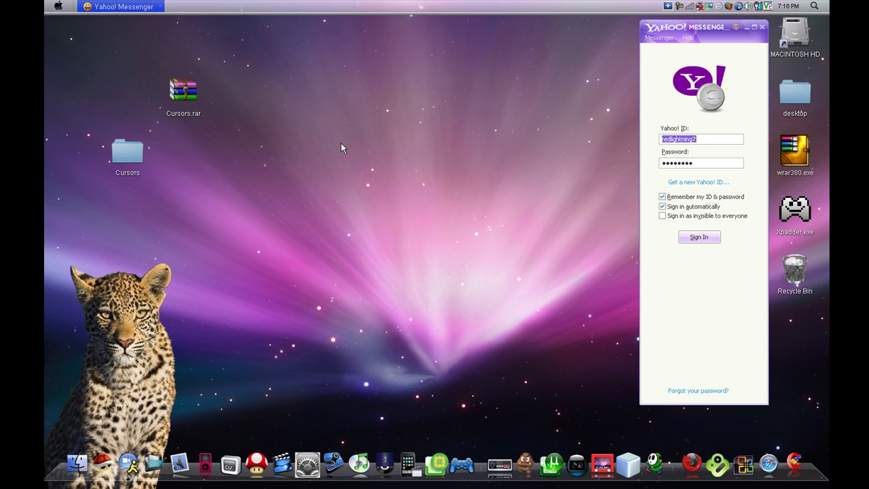
- Open Mouse from Control Panel and move the Mouse Properties dialog to the centre
click(306, 467)
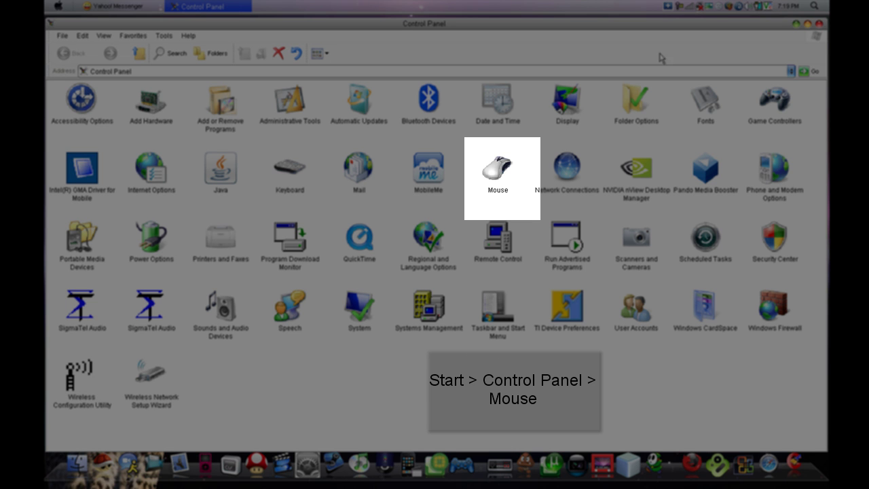
double_click(494, 178)
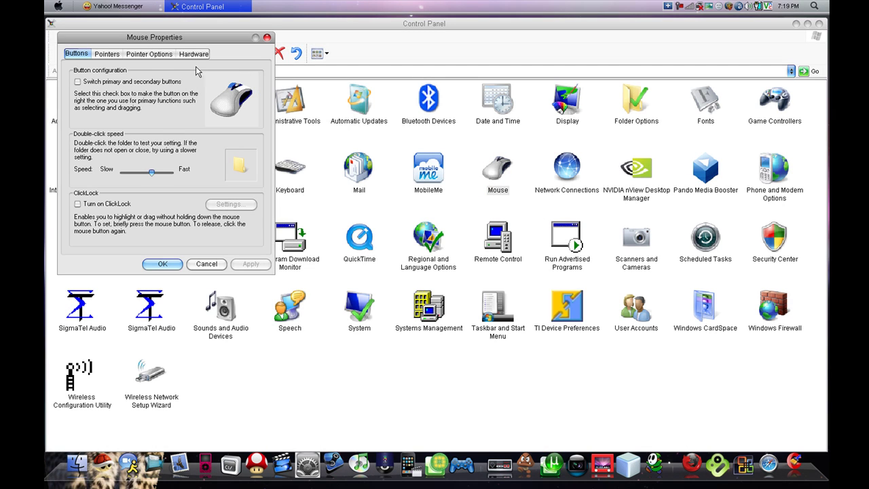
drag(131, 41, 293, 95)
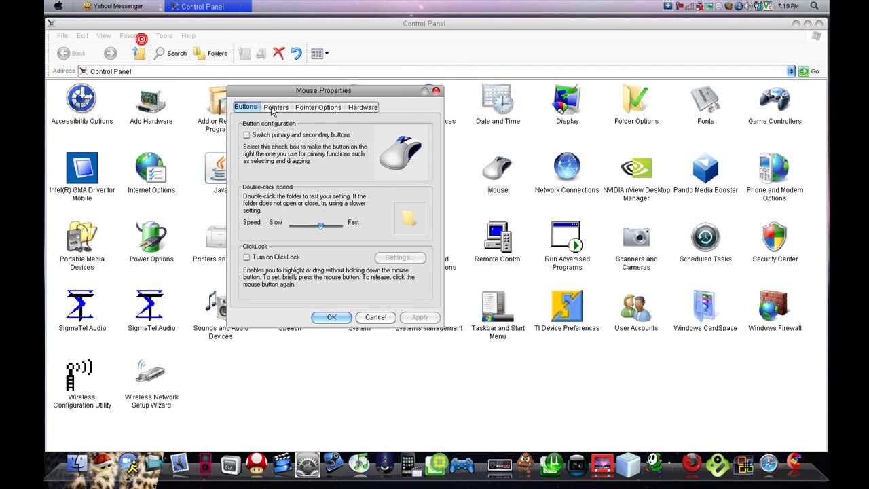
- On the Pointers tab, browse to Desktop\Cursors and assign Normal Select.cur to Normal Select
click(275, 109)
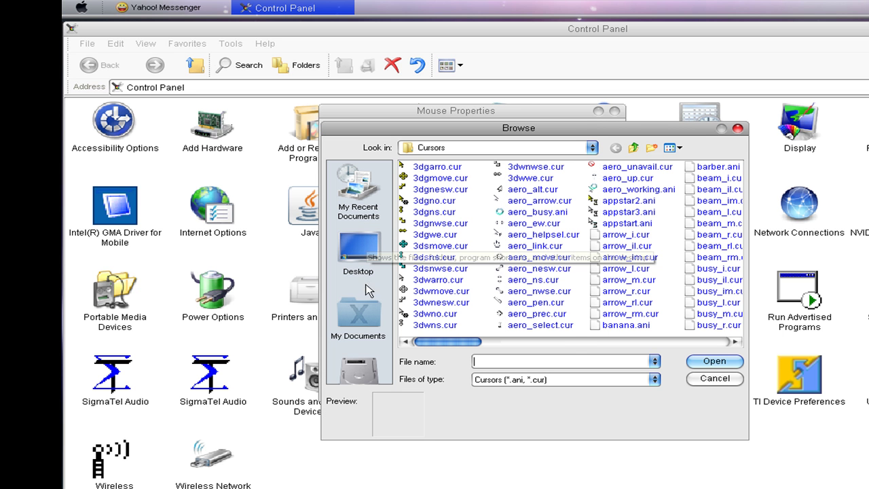
click(364, 234)
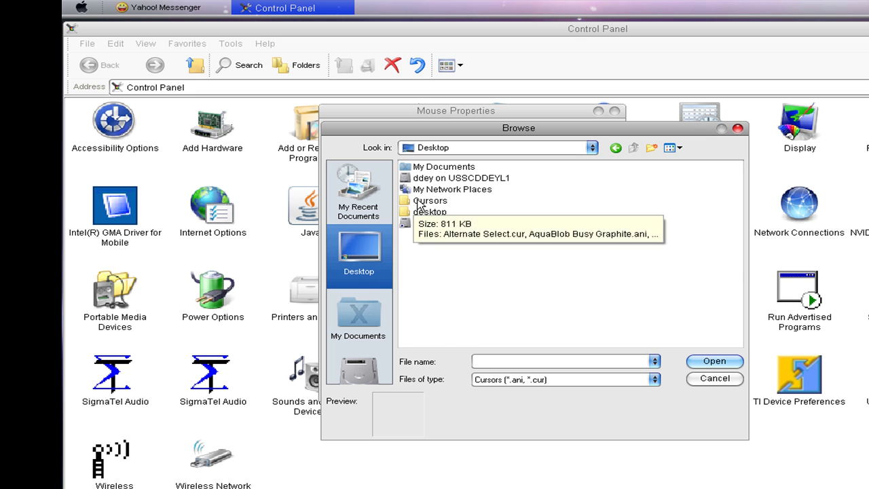
double_click(415, 201)
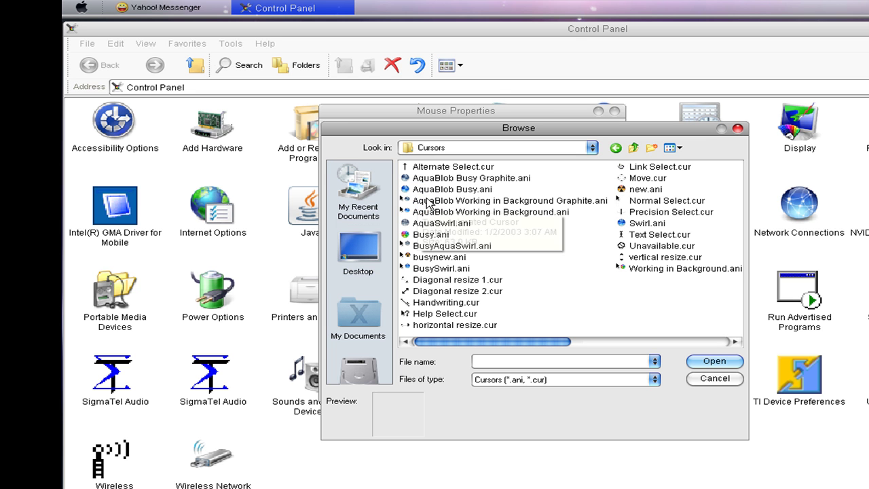
drag(484, 128, 694, 128)
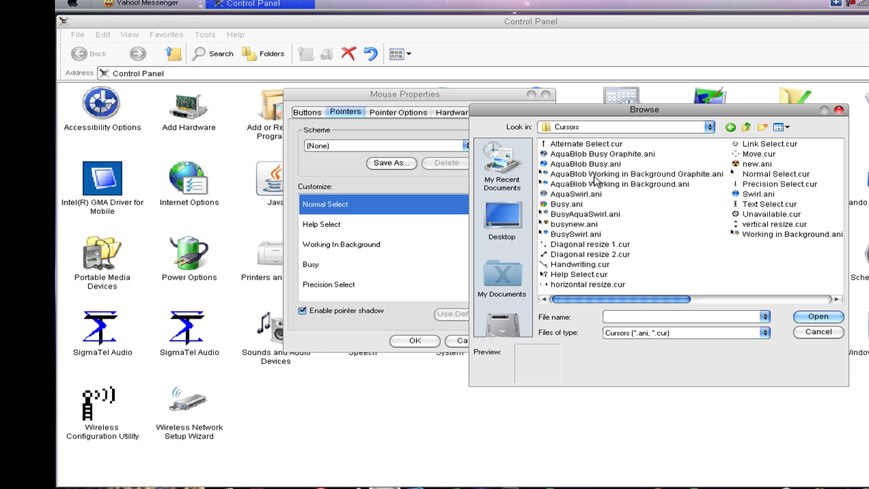
double_click(773, 175)
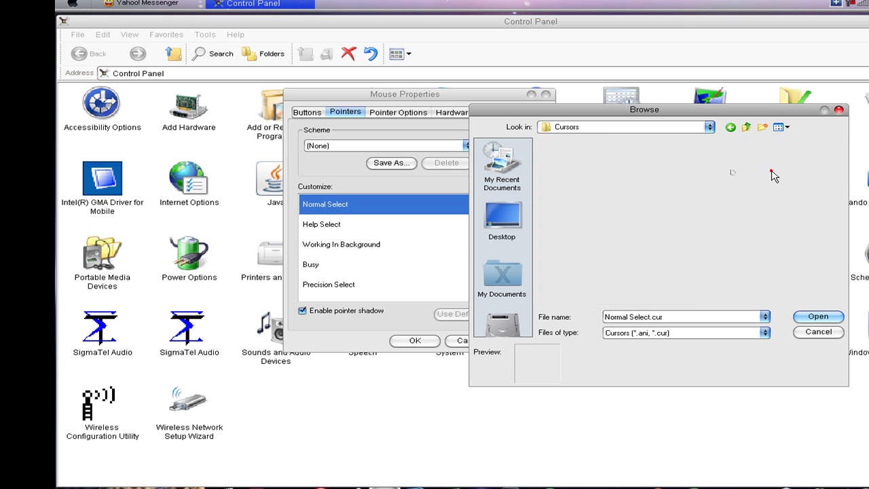
- Assign Help Select.cur to Help Select and a new cursor to Working In Background
double_click(370, 224)
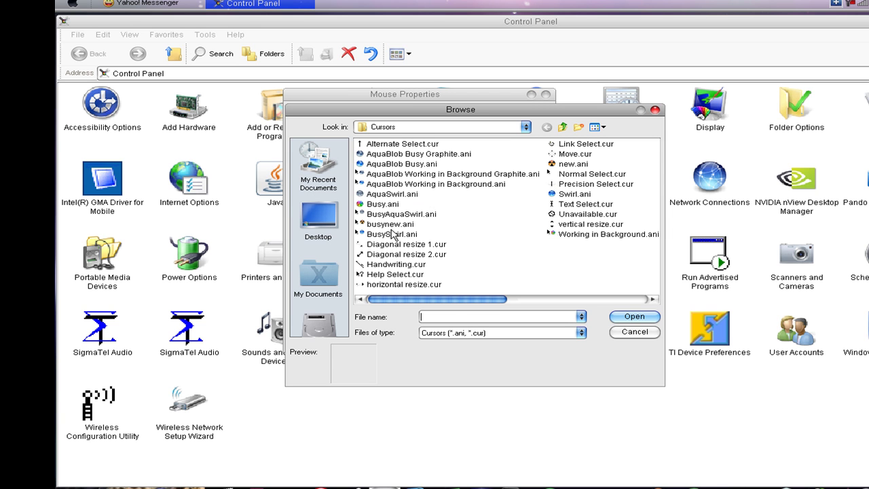
double_click(395, 274)
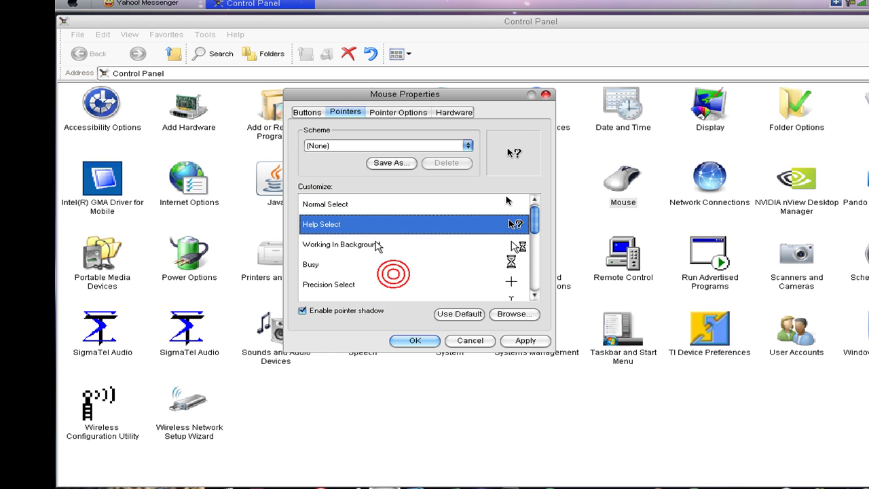
double_click(373, 245)
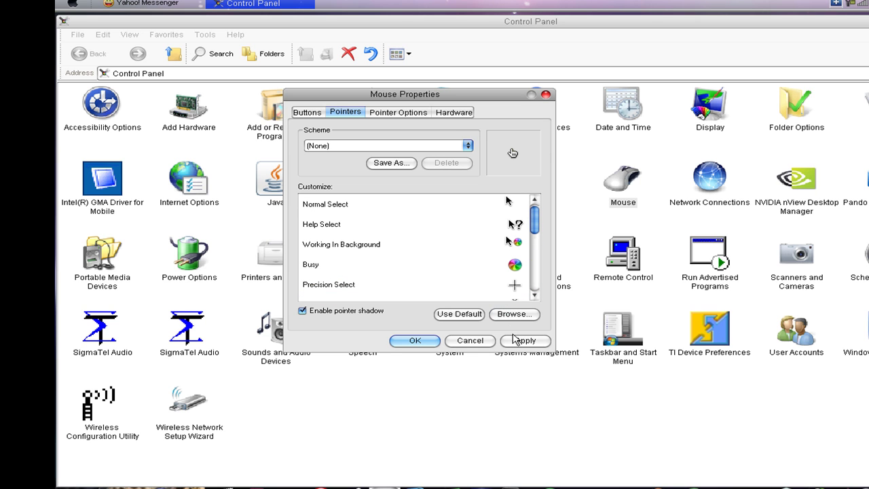
- Apply the new pointers, close Mouse Properties, and close Control Panel
click(523, 340)
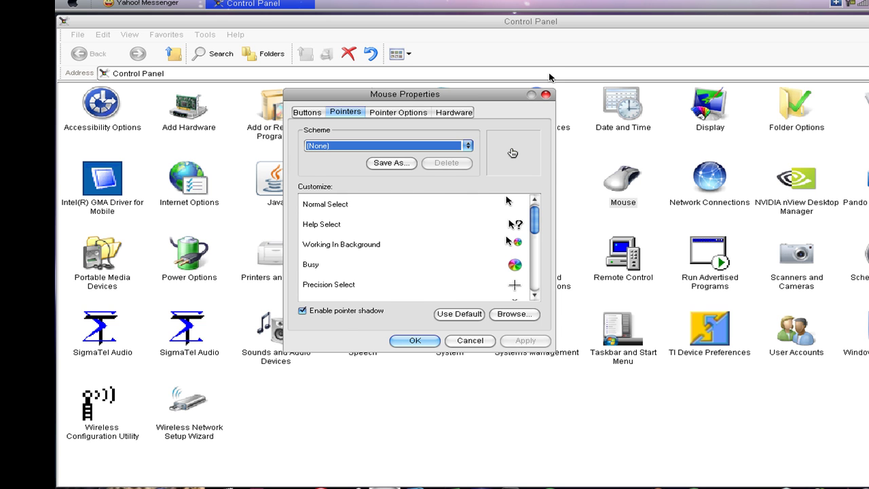
click(546, 93)
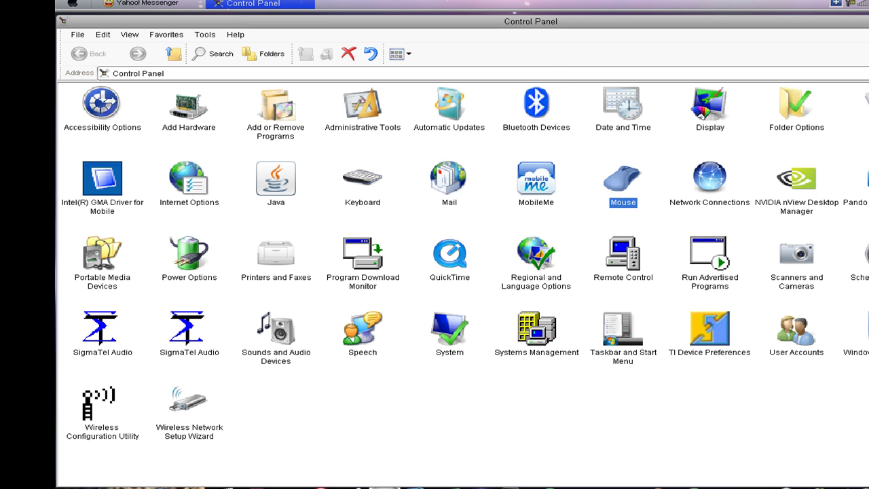
key(alt+F4)
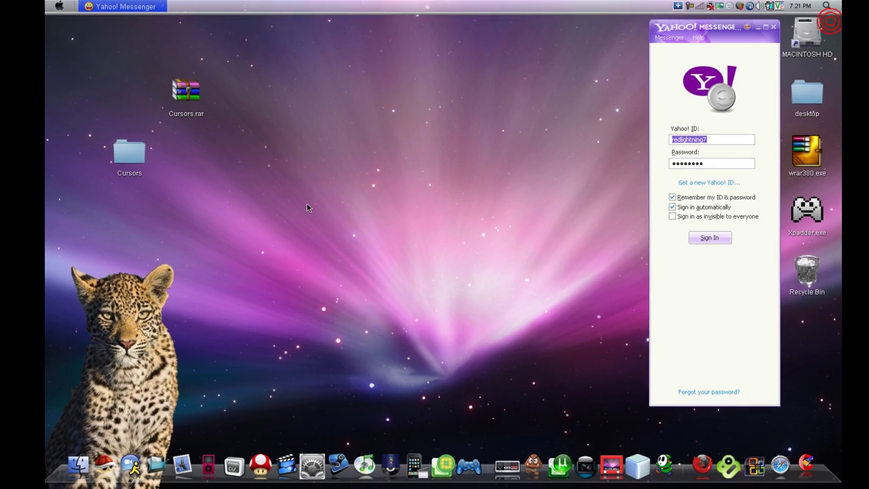
click(387, 192)
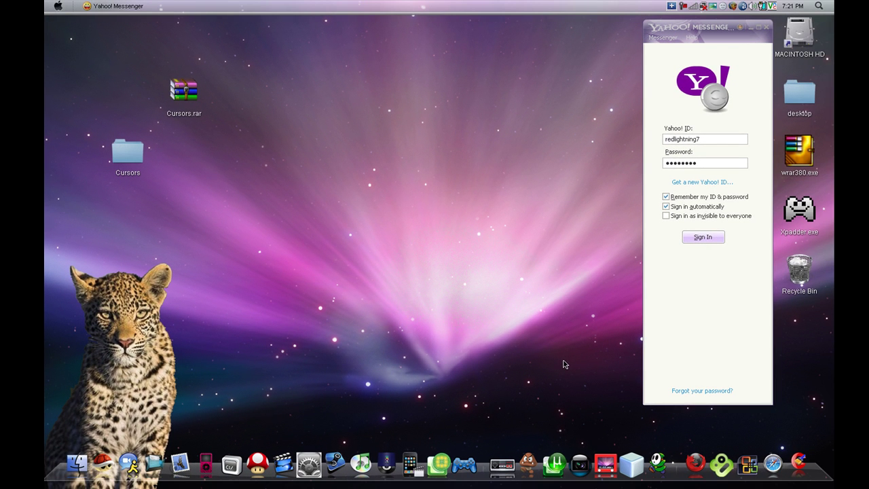